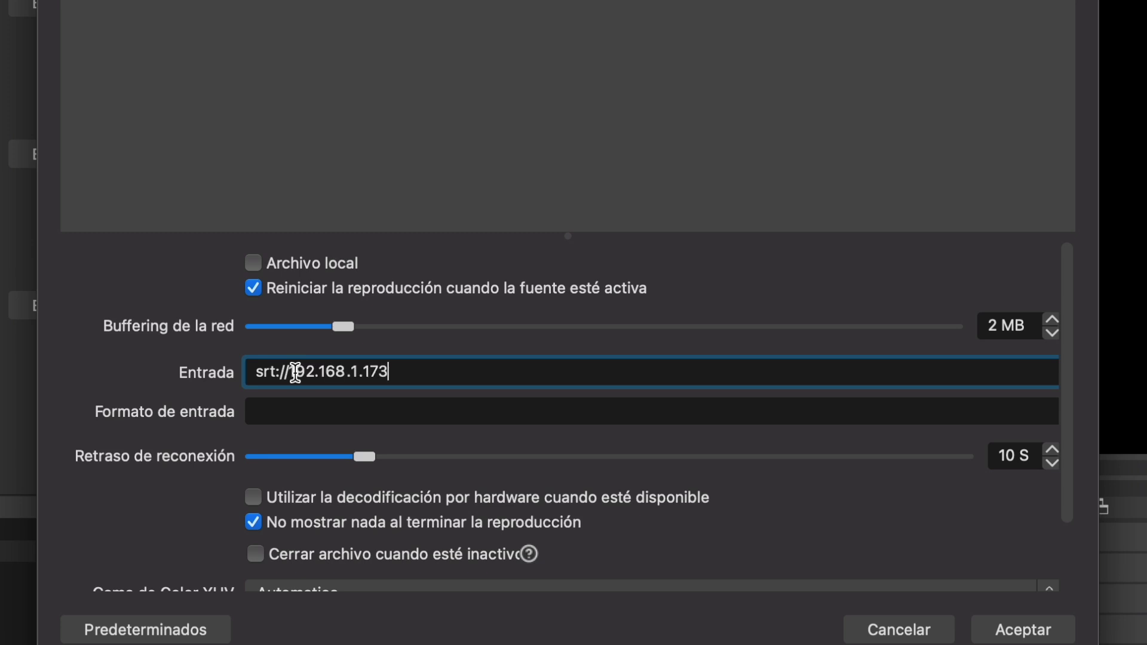
# Complete the media source's network input as srt://192.168.1.173:10000?mode=caller, set its input format to mpegts and accept the properties.
pyautogui.write(':10000')
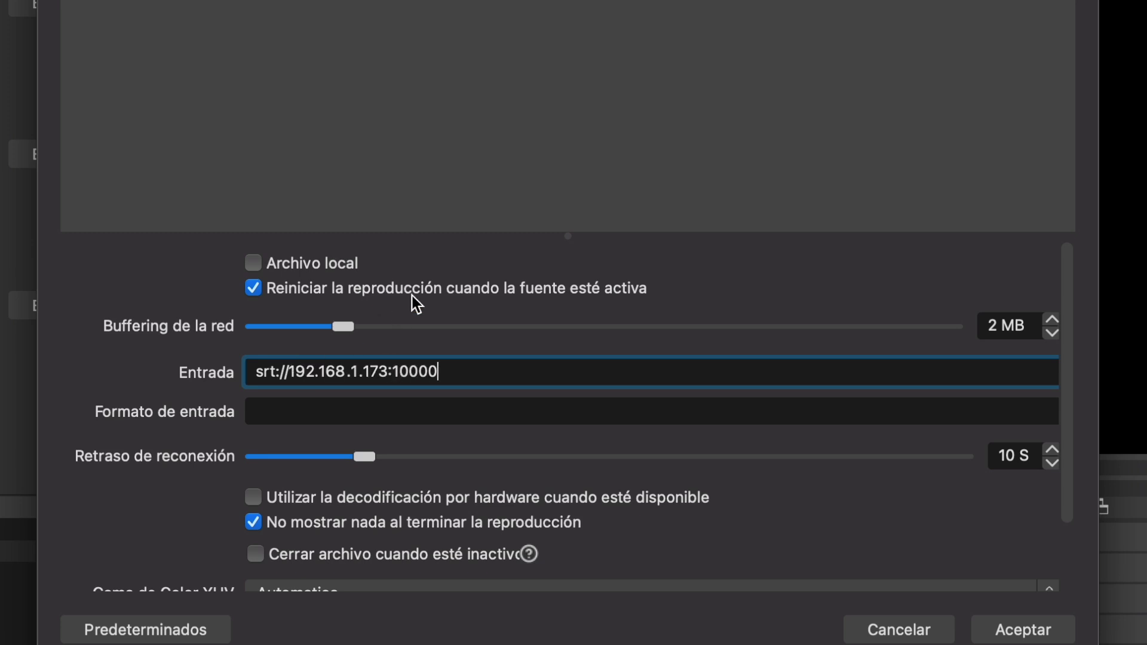
pyautogui.write('?mode=caller')
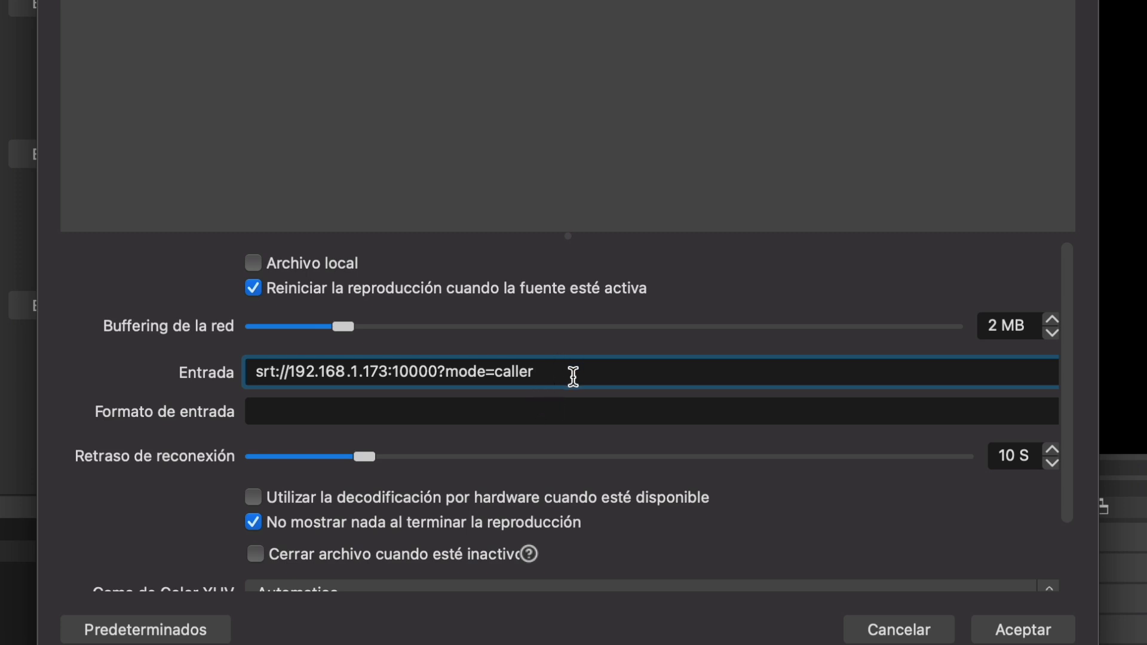
pyautogui.click(556, 412)
pyautogui.write('mq')
pyautogui.press('BackSpace')
pyautogui.write('pegts')
pyautogui.press('Return')
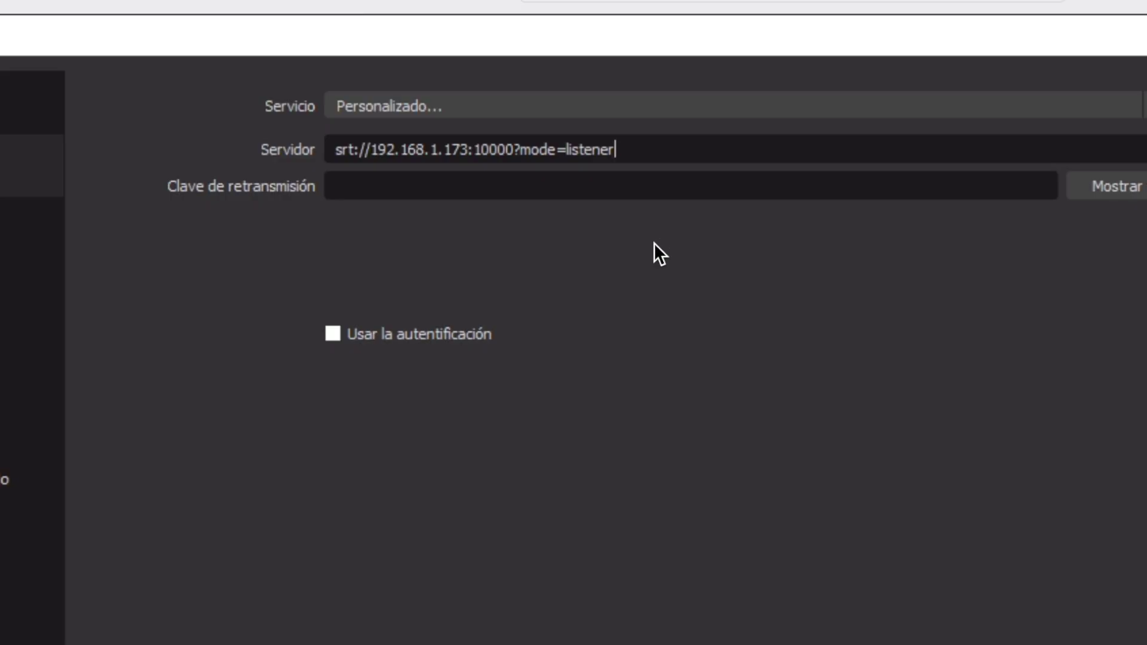
# In the sending computer's OBS, replace the custom streaming server with srt://192.168.1.53:10000?mode=caller&latency=1000000&transtype=live.
pyautogui.moveTo(647, 155); pyautogui.dragTo(74, 112)
pyautogui.press('BackSpace')
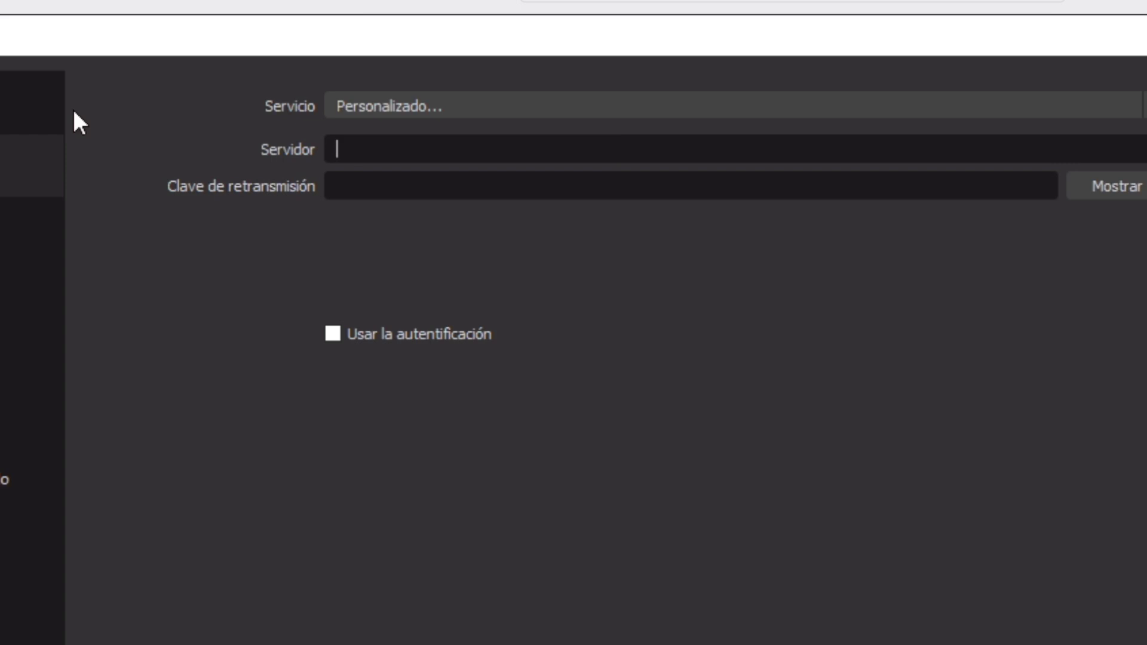
pyautogui.write('srt://192')
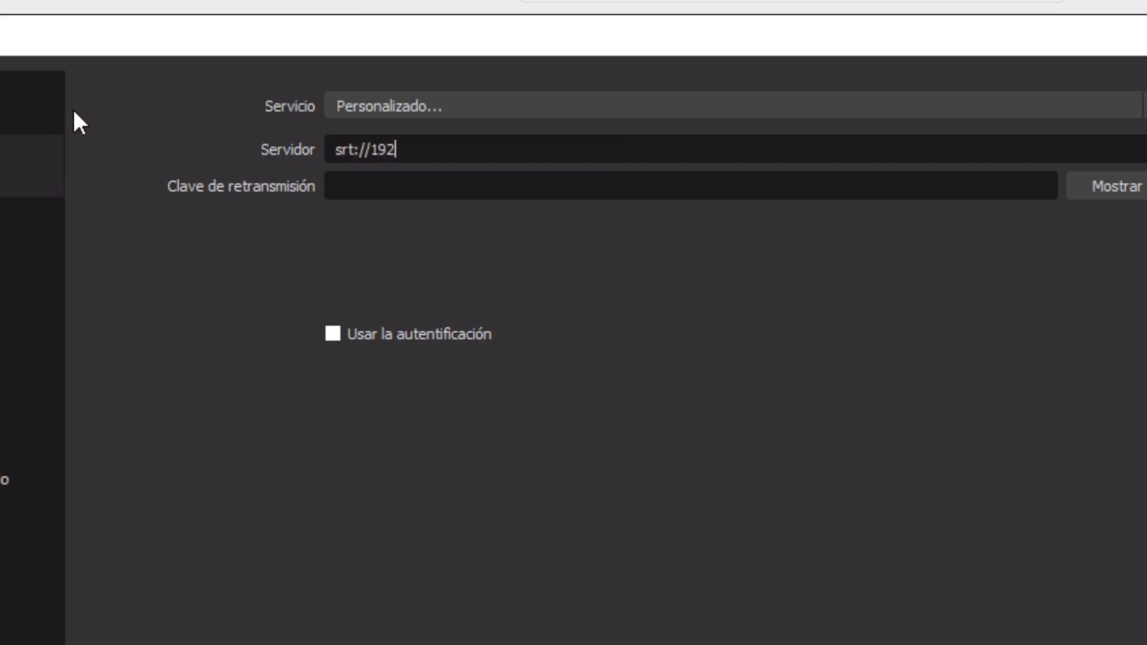
pyautogui.write('.168.1.53:1000')
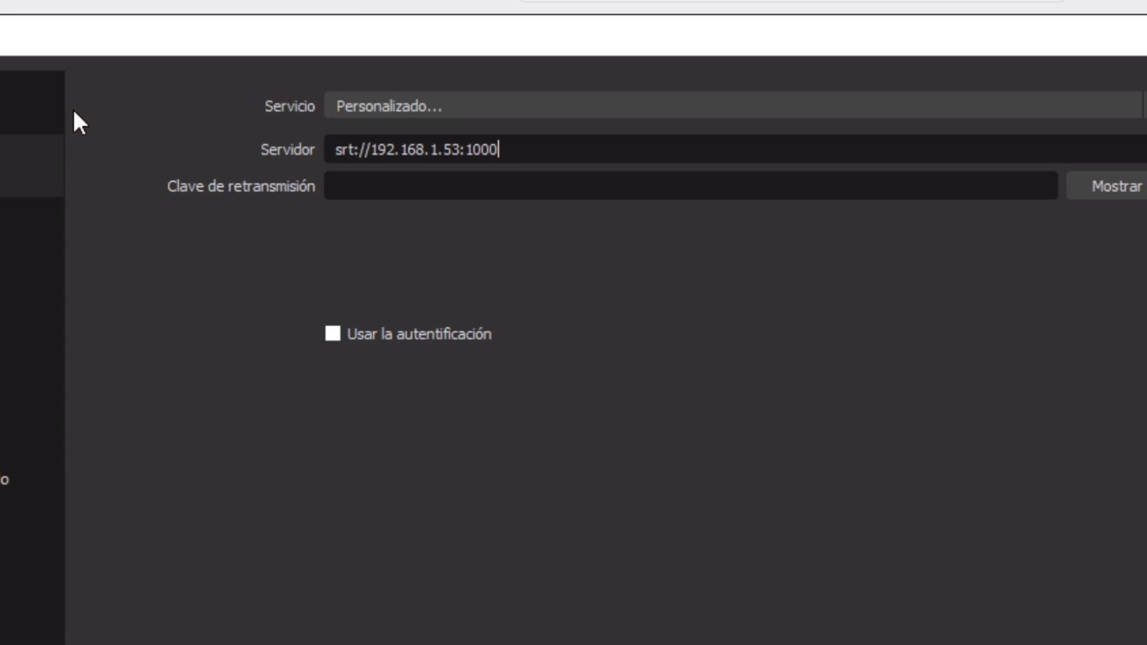
pyautogui.write('0?mode=caller')
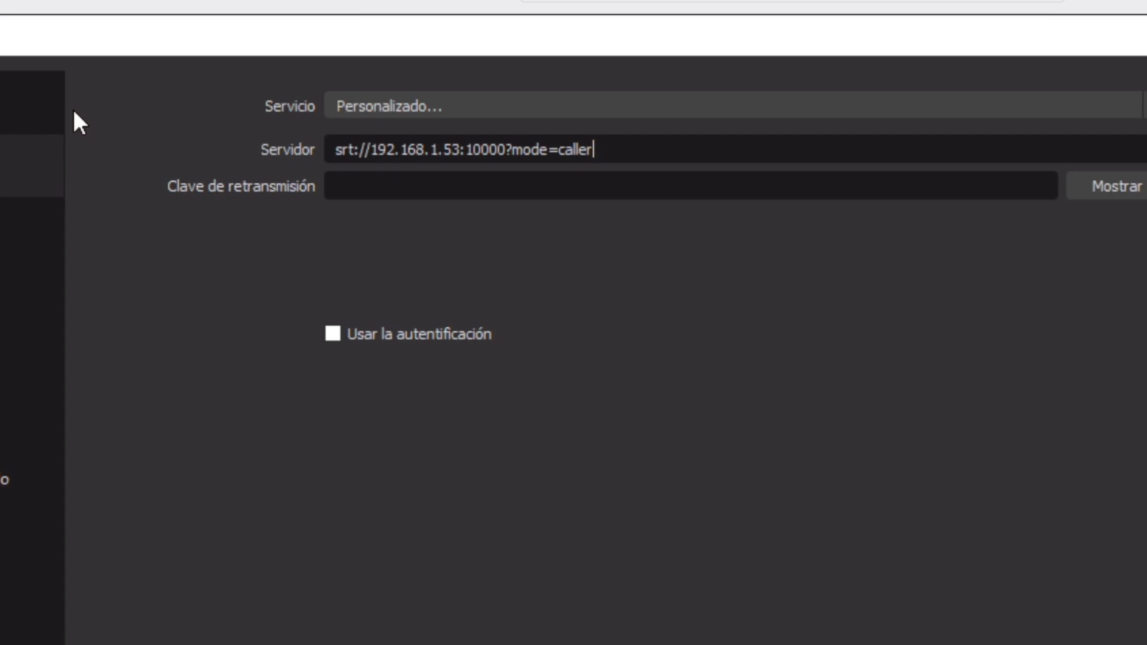
pyautogui.write('&latency')
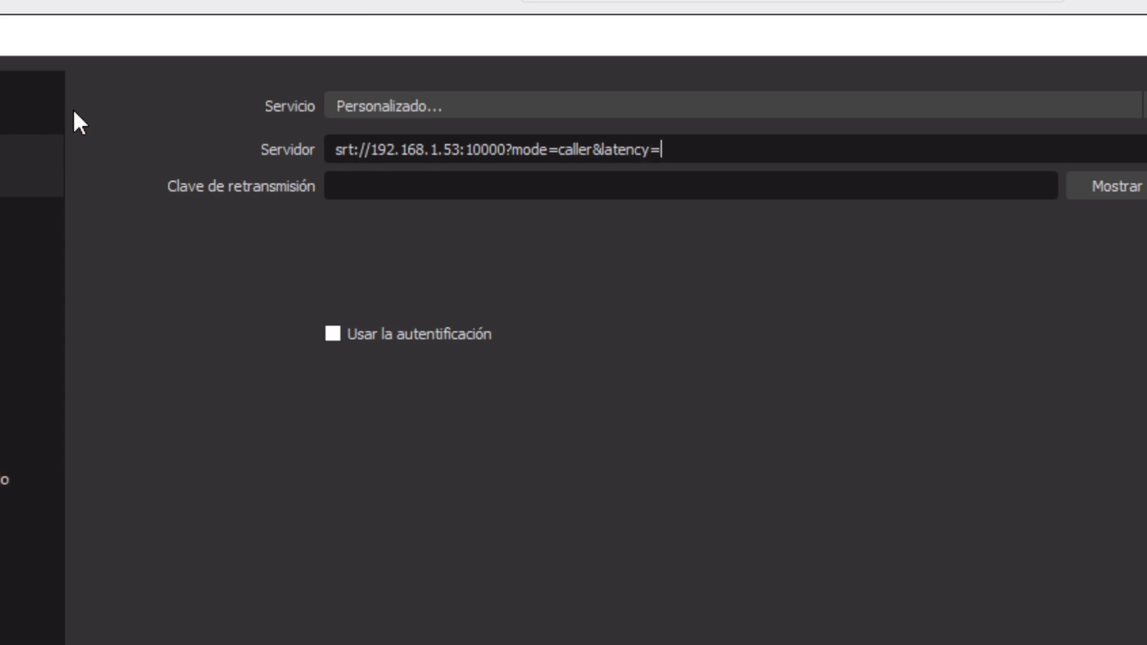
pyautogui.write('=1000000')
pyautogui.write('&transtyoe')
pyautogui.press('BackSpace')
pyautogui.press('BackSpace')
pyautogui.write('pe=live')
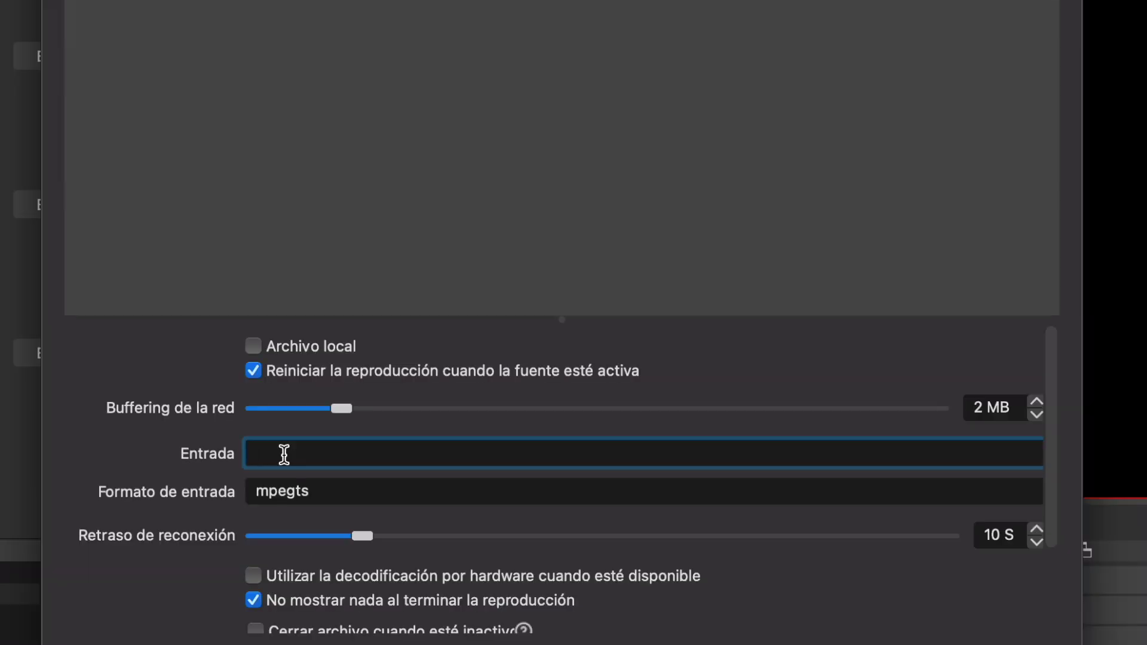
# In the receiving computer's OBS, set the media source's input to srt://192.168.1.53:10000?mode=listener and accept it.
pyautogui.write('srt://192.168.1.')
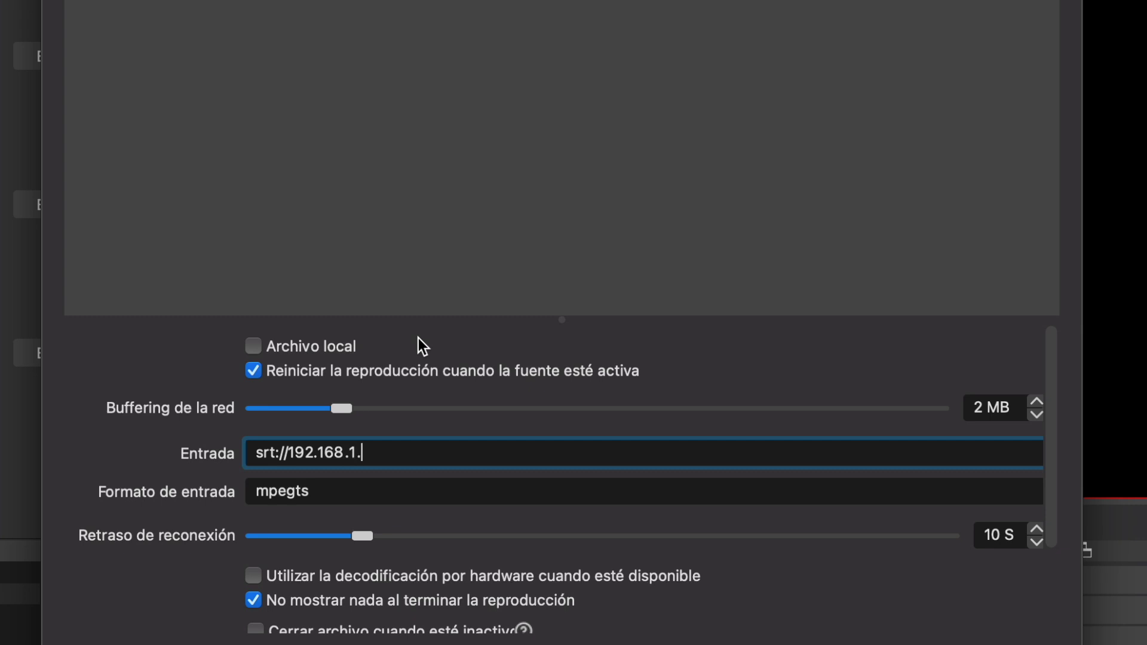
pyautogui.write('53')
pyautogui.write(':10000')
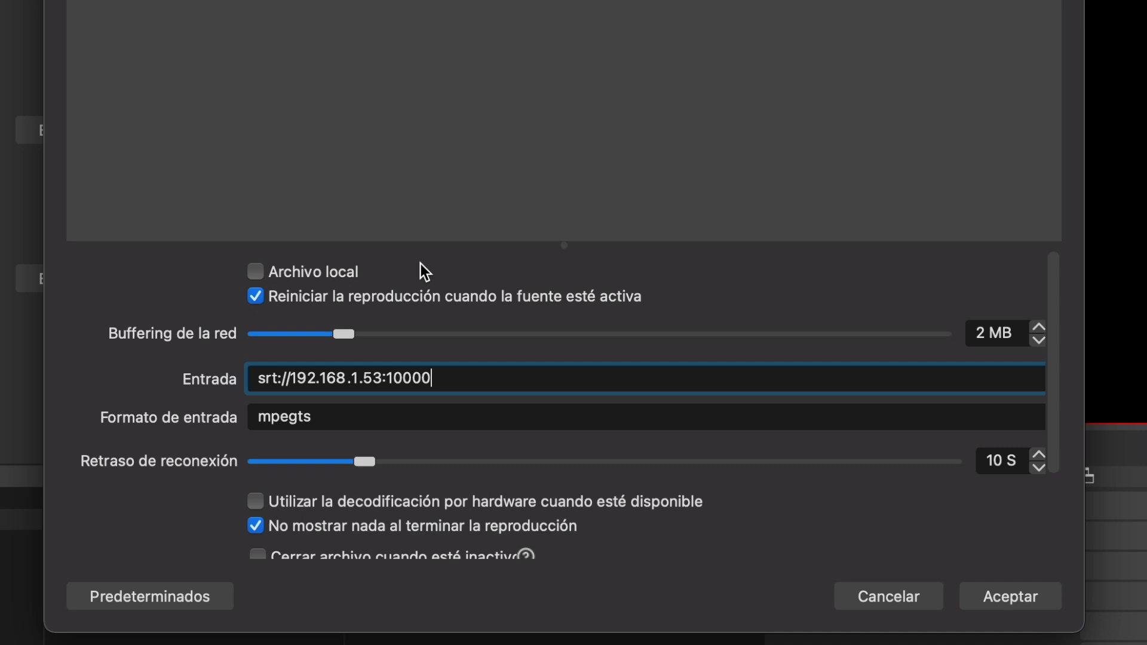
pyautogui.write('?mode=listener')
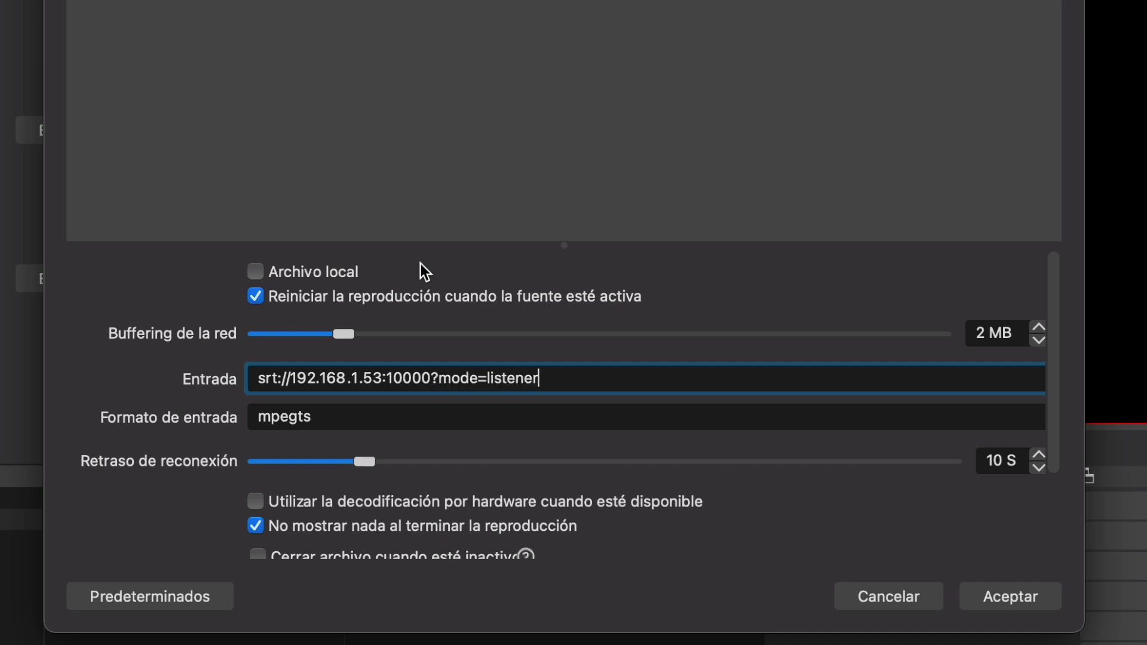
pyautogui.press('Return')
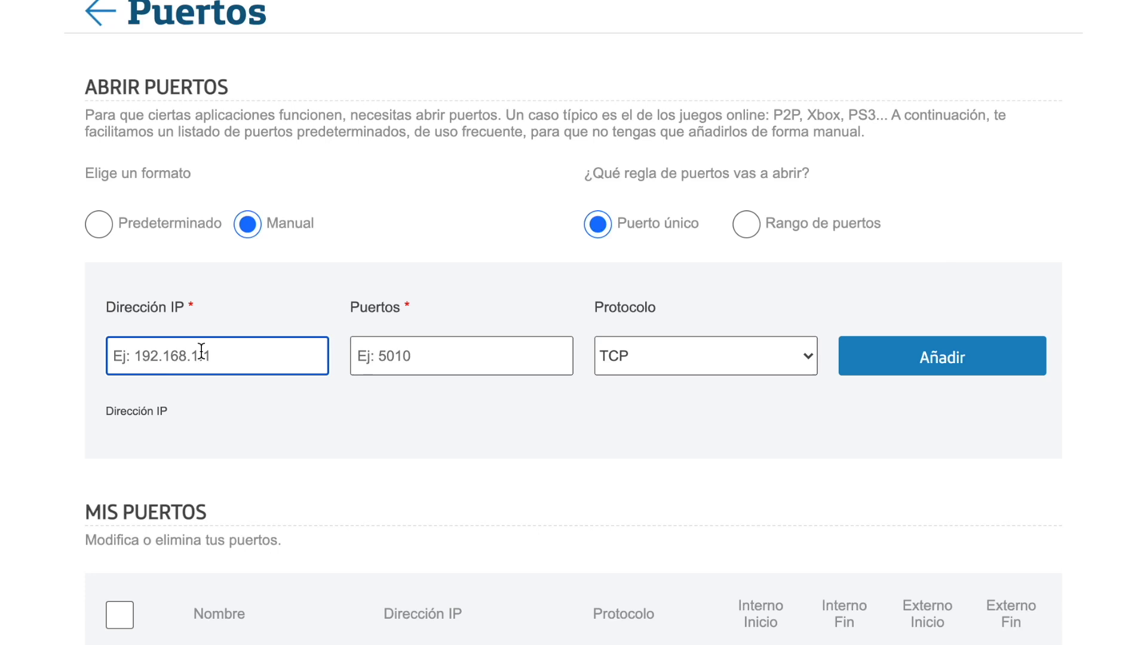
# On the router's ports page, add a manual single-port rule opening UDP port 10000 for IP address 192.168.1.173.
pyautogui.write('192.168.1.173')
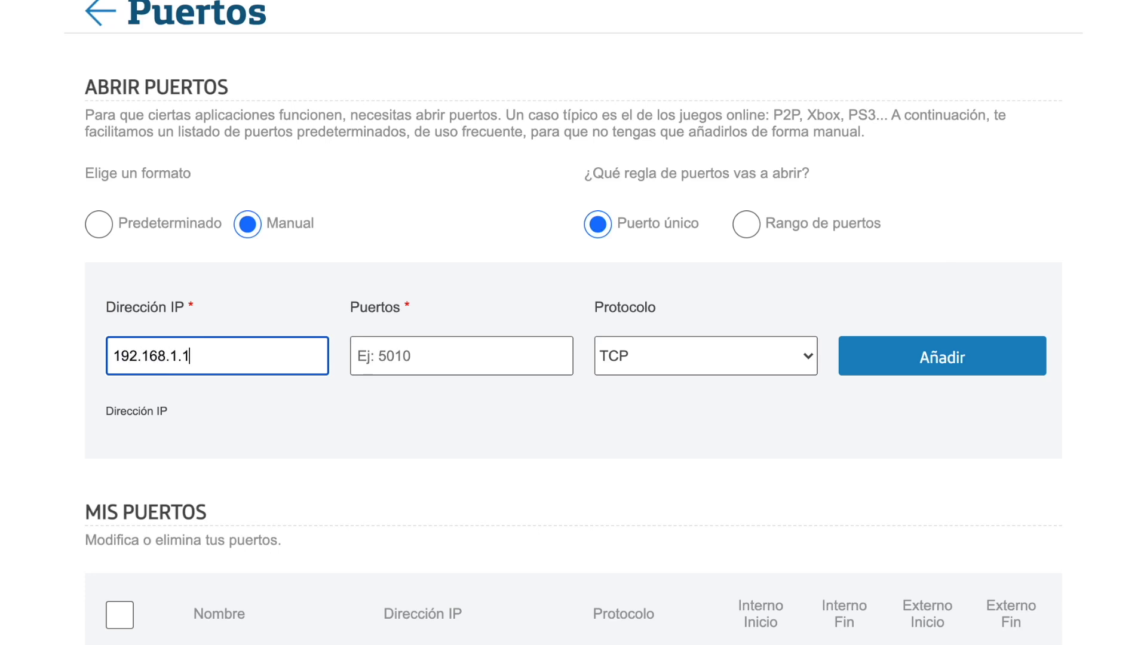
pyautogui.click(402, 365)
pyautogui.write('10000')
pyautogui.click(679, 365)
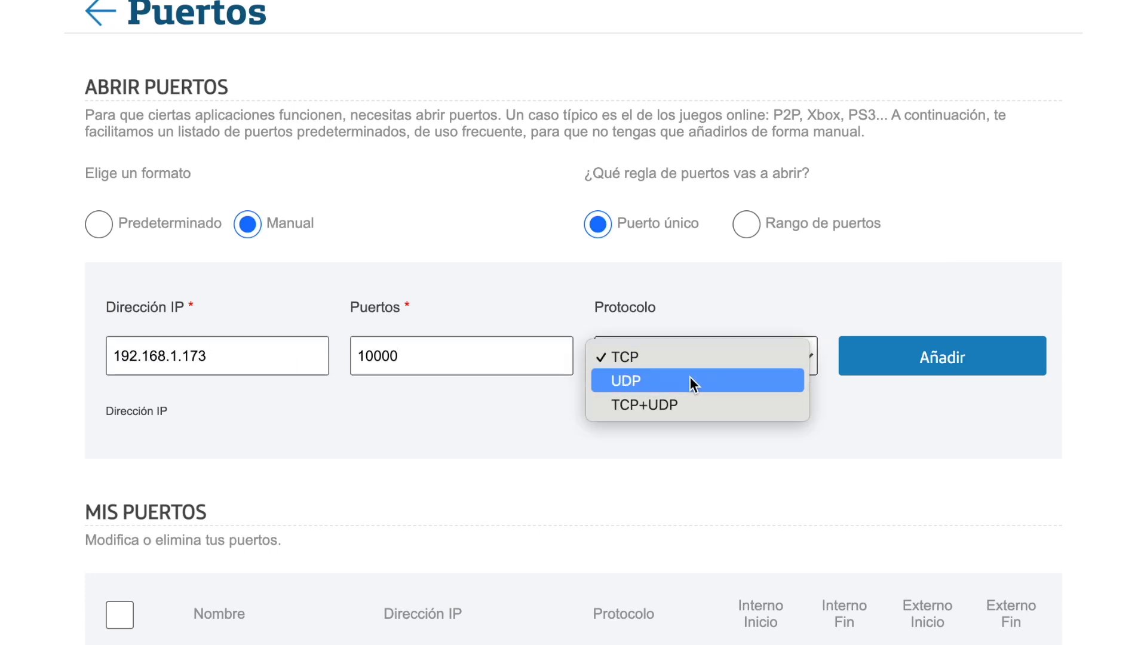
pyautogui.click(684, 381)
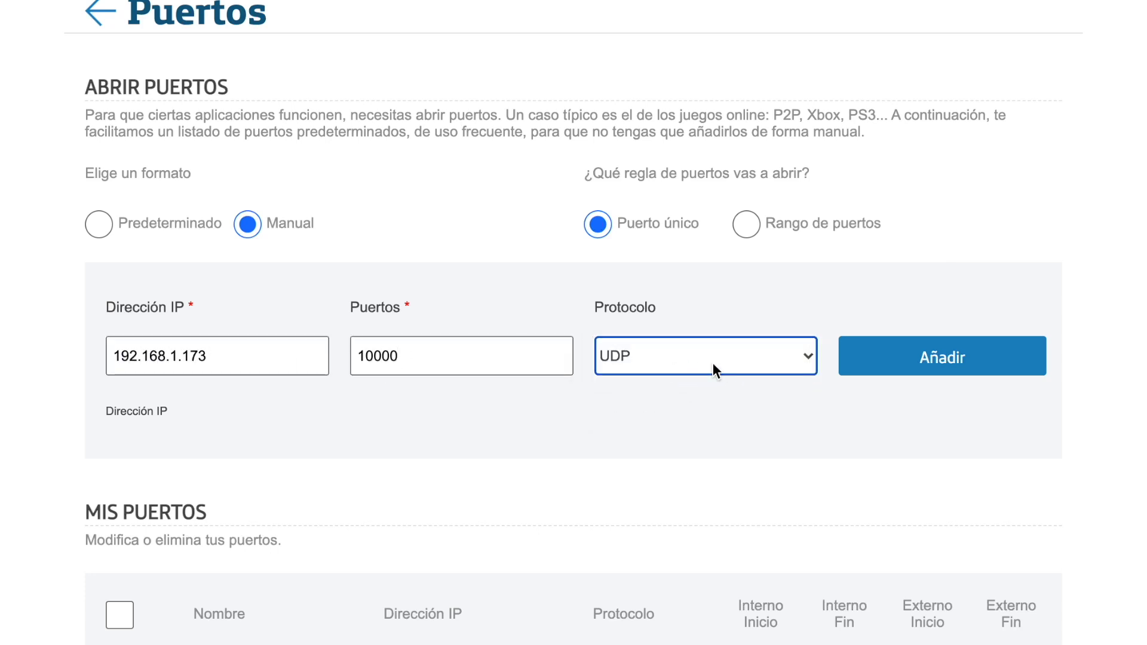
pyautogui.click(921, 350)
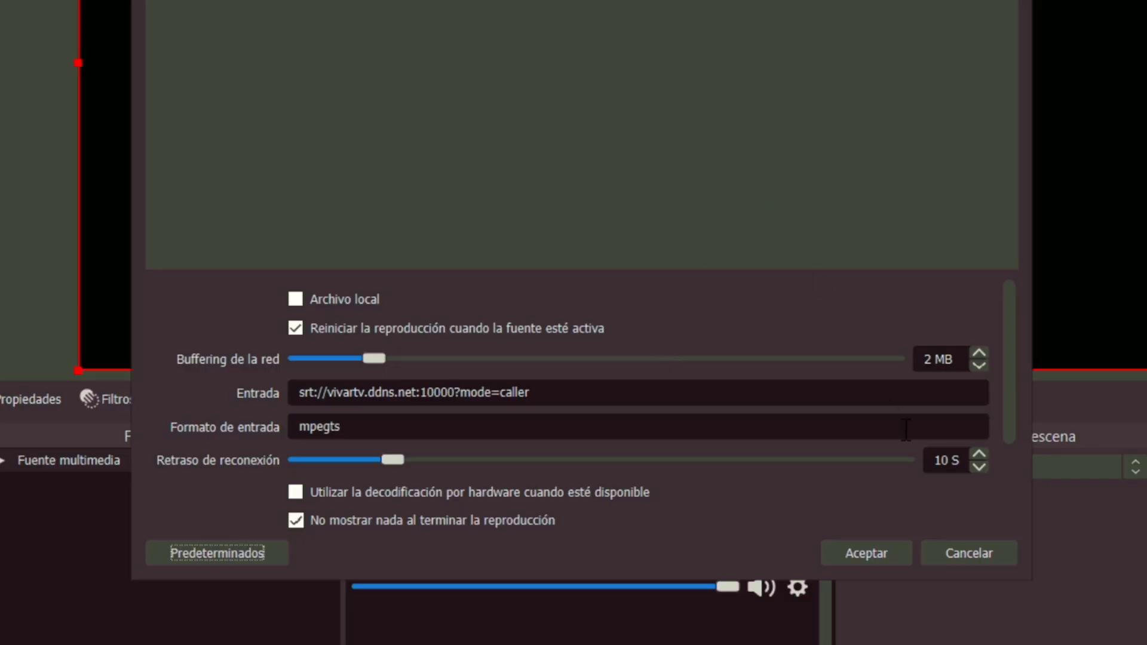
# Switch to OBS and accept the media source properties with srt://vivartv.ddns.net:10000?mode=caller as input.
pyautogui.click(860, 544)
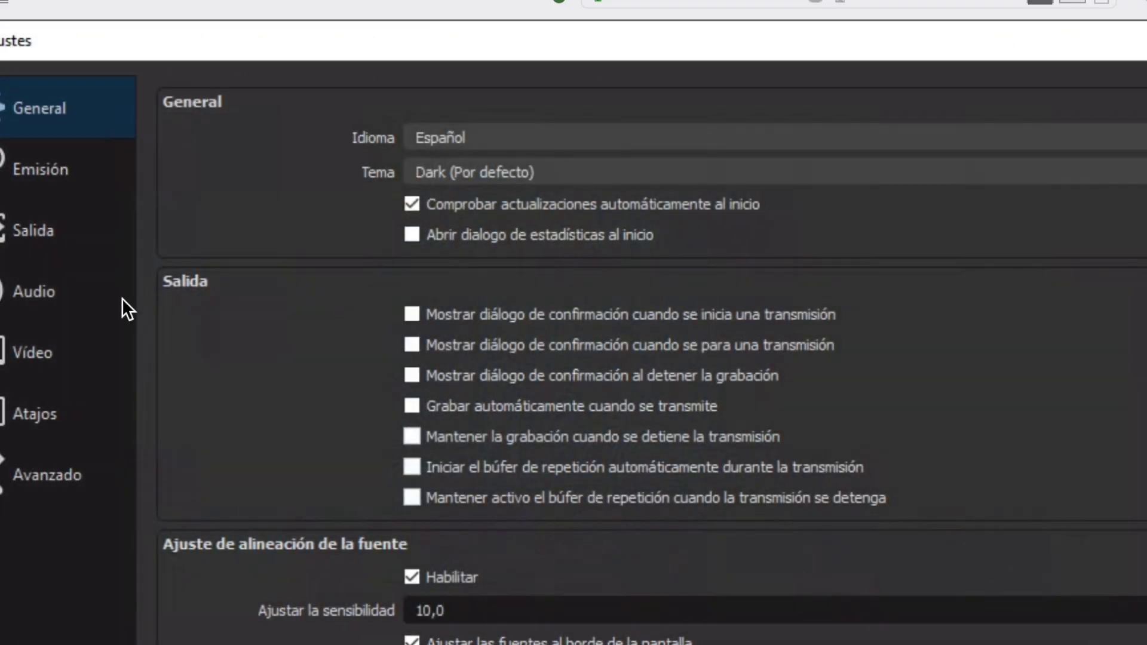
# In the OBS streaming settings, change the server to srt://192.168.1.173:10000?mode=rendezvous and start appending a ?local parameter.
pyautogui.click(44, 178)
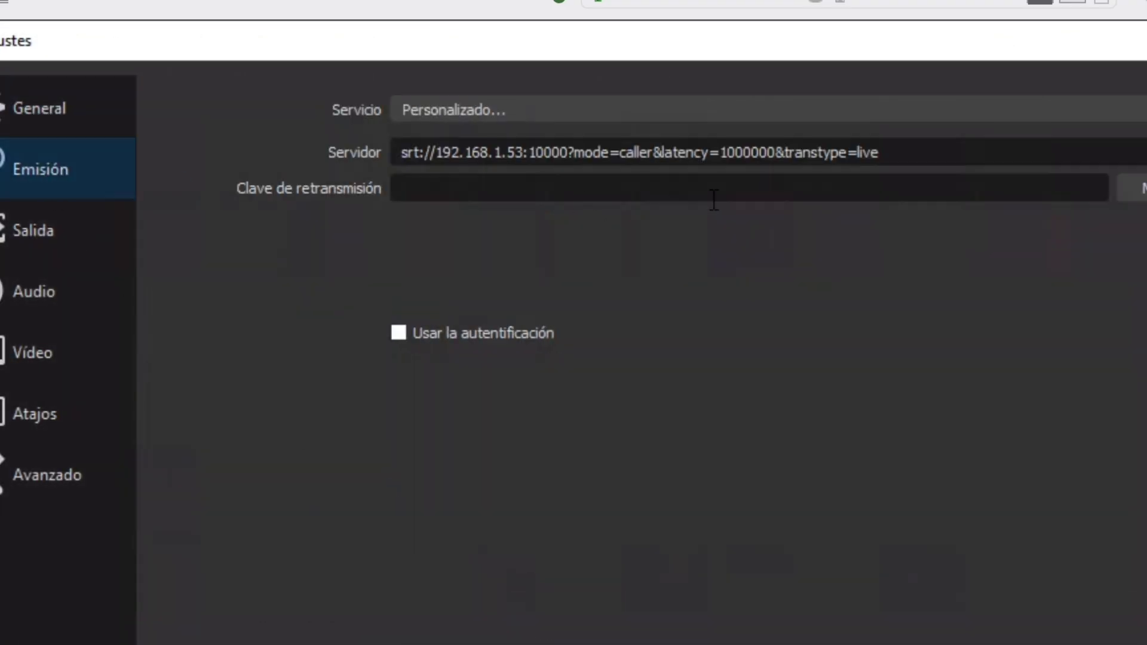
pyautogui.moveTo(934, 158); pyautogui.dragTo(622, 153)
pyautogui.write('rendezvous')
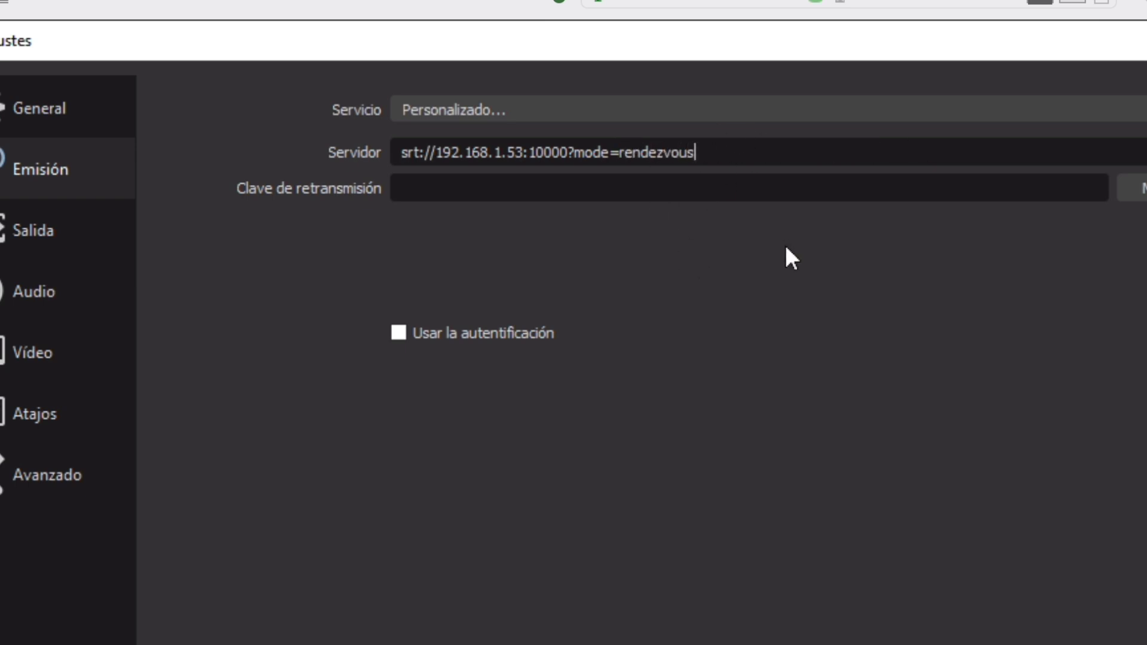
pyautogui.press('BackSpace')
pyautogui.press('BackSpace')
pyautogui.write('173')
pyautogui.click(748, 145)
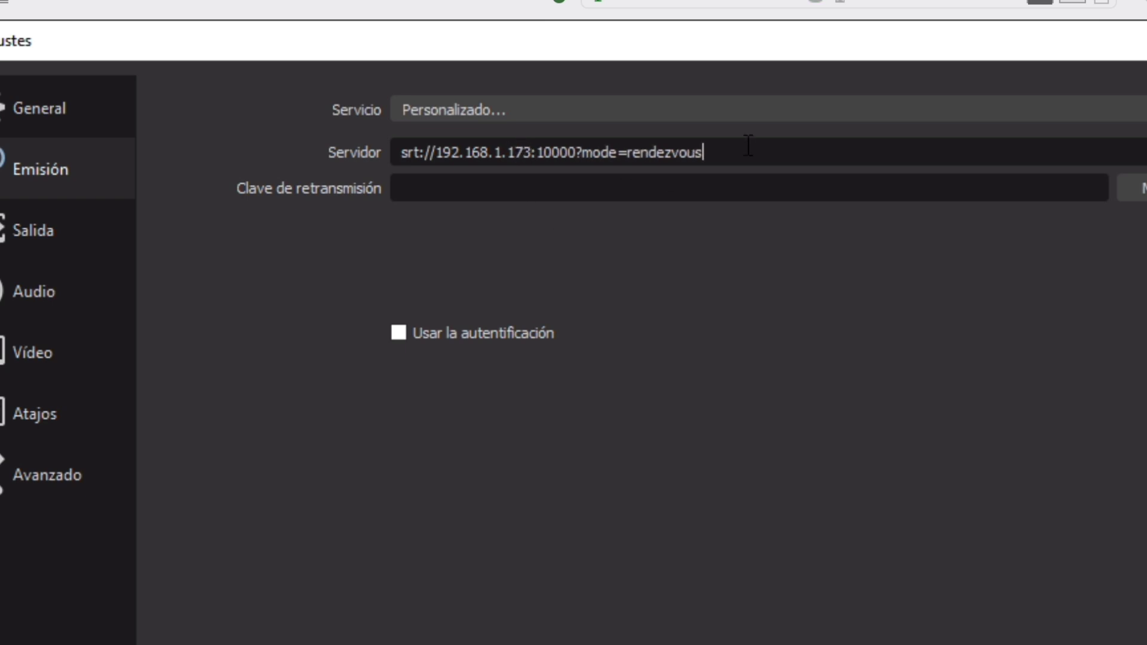
pyautogui.write('?local')
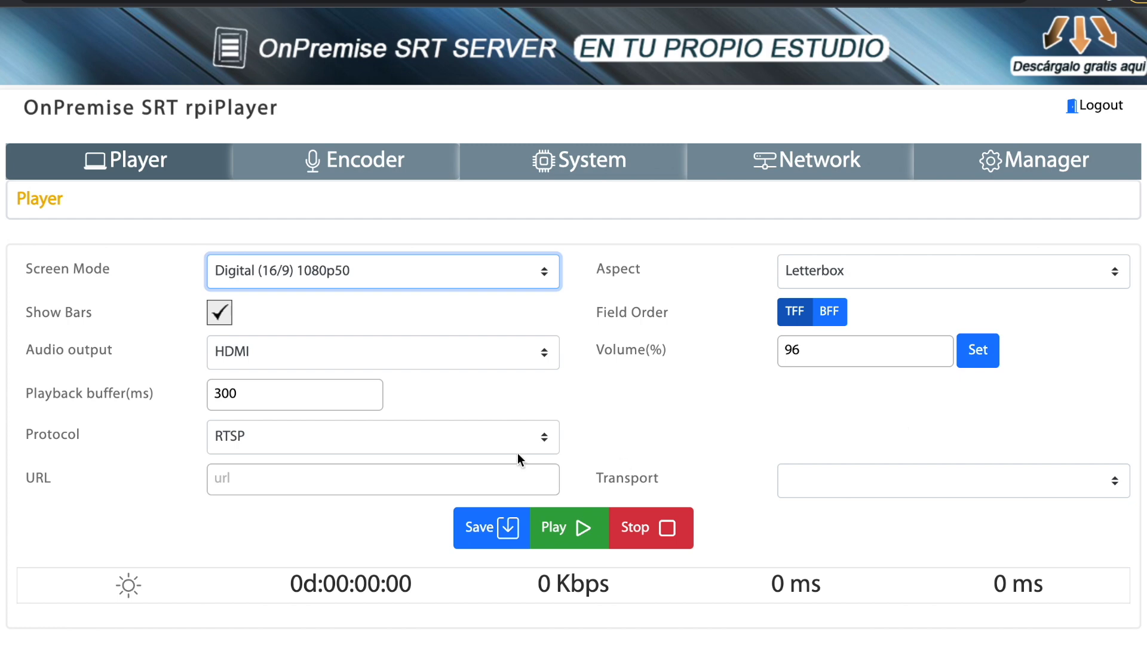
# In the OnPremise SRT rpiPlayer web page, configure the player for SRT in Caller mode with address 192.168.1.173.
pyautogui.click(494, 443)
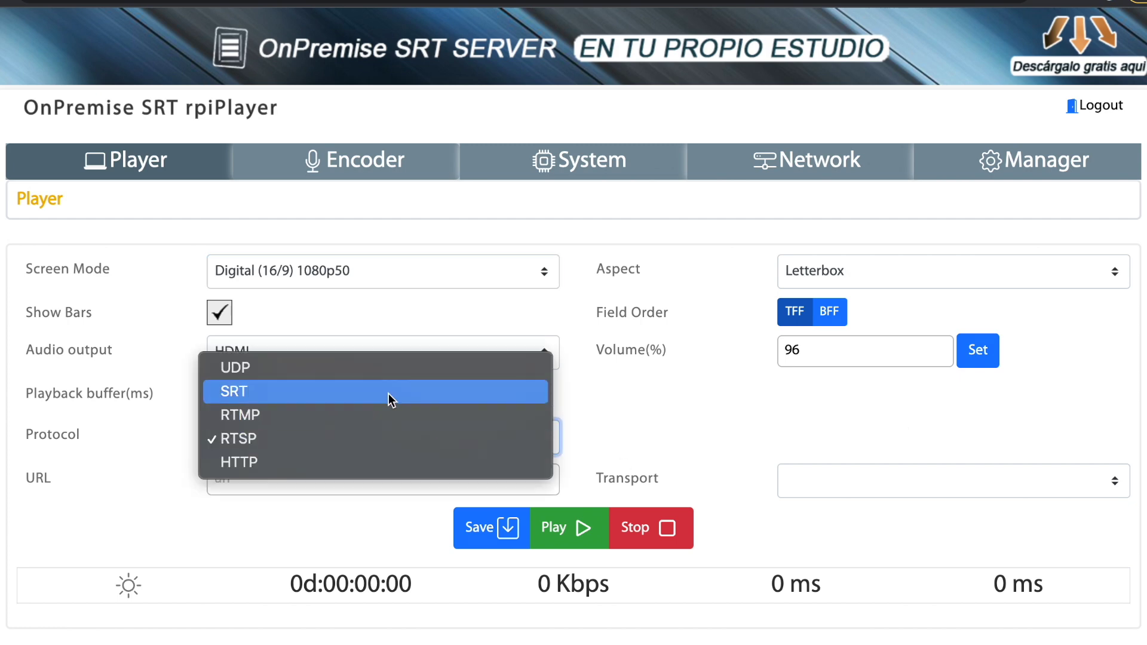
pyautogui.click(388, 393)
pyautogui.scroll(-2, 475, 405)
pyautogui.click(458, 389)
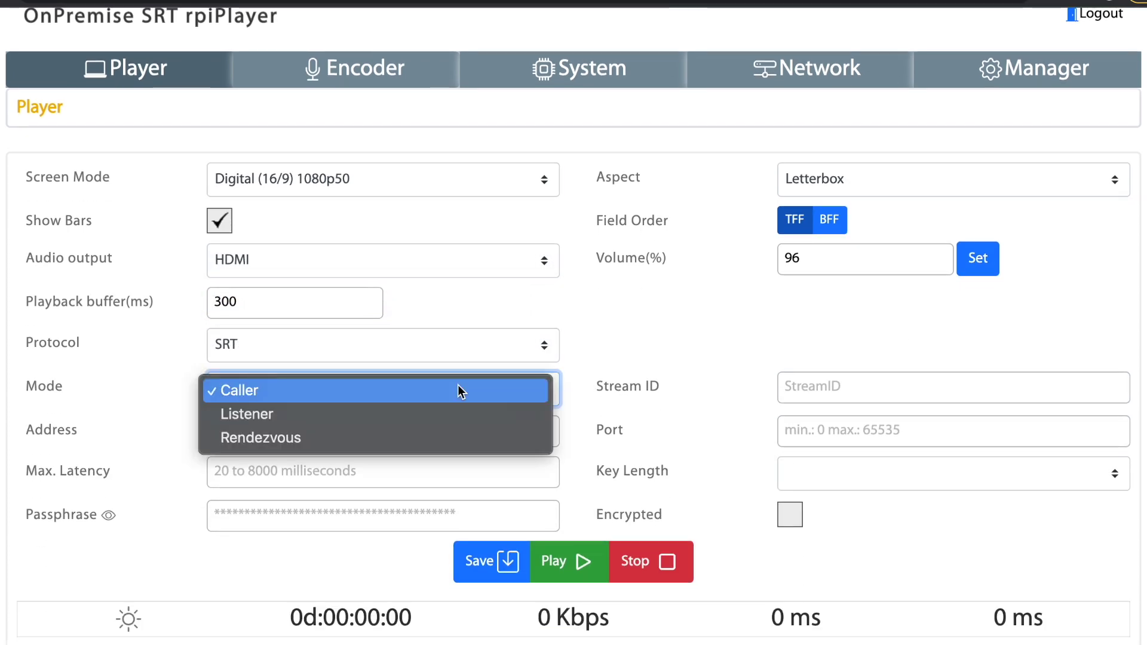
pyautogui.click(363, 389)
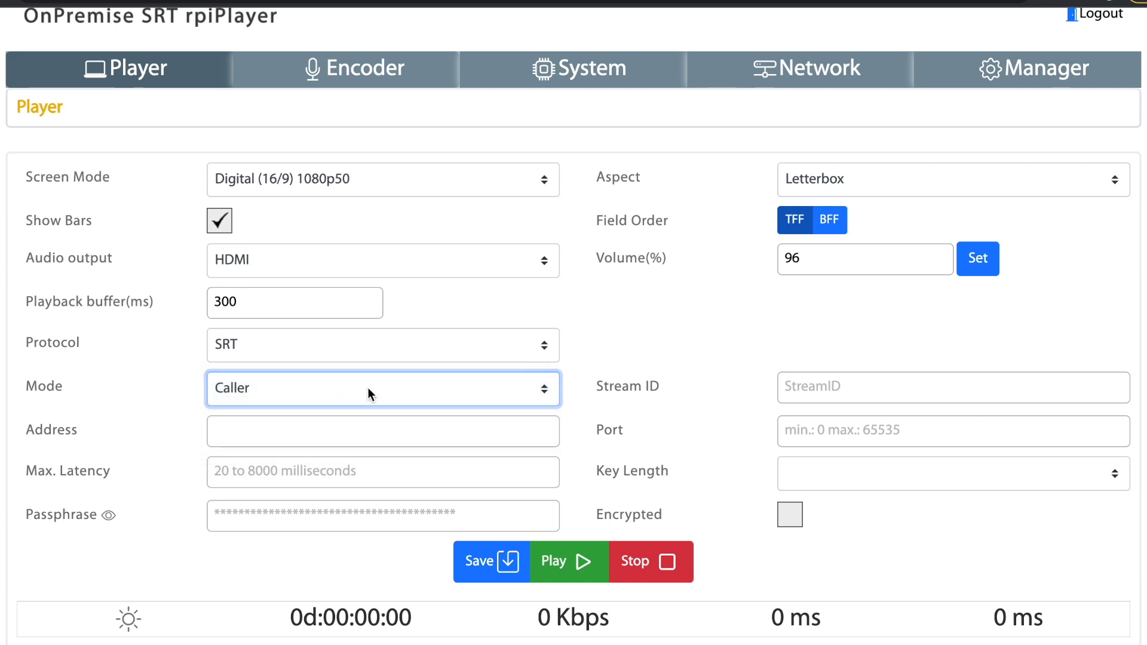
pyautogui.click(311, 430)
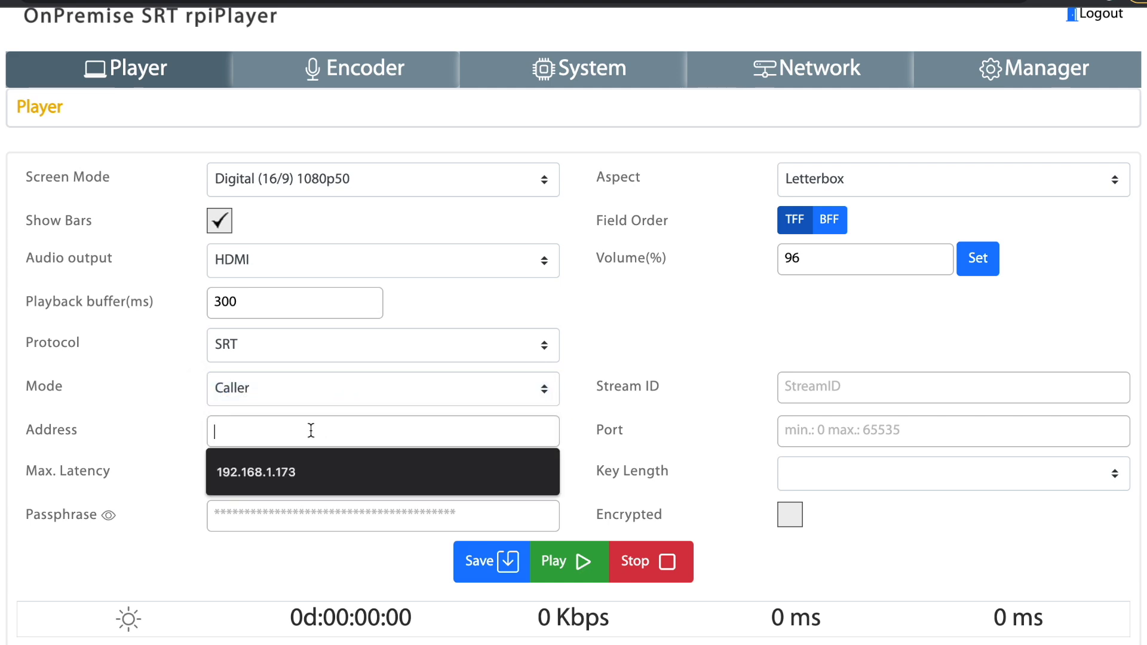
pyautogui.click(299, 461)
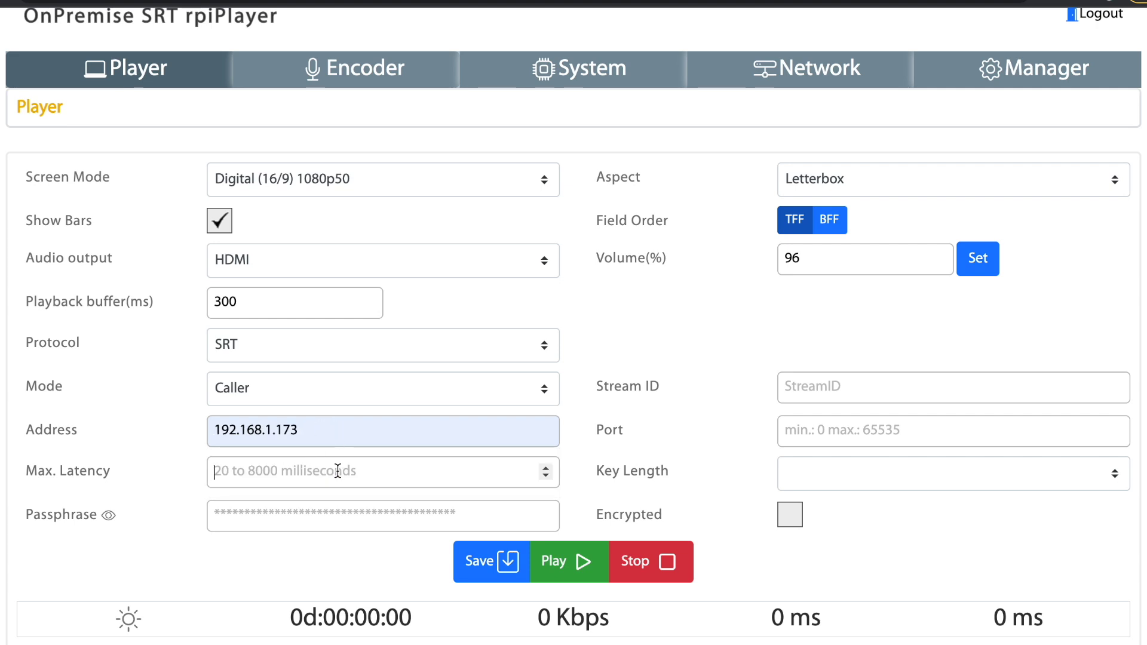
# Set the player's maximum latency to 1000 ms and its port to 10000, leaving the stream ID empty.
pyautogui.write('8000')
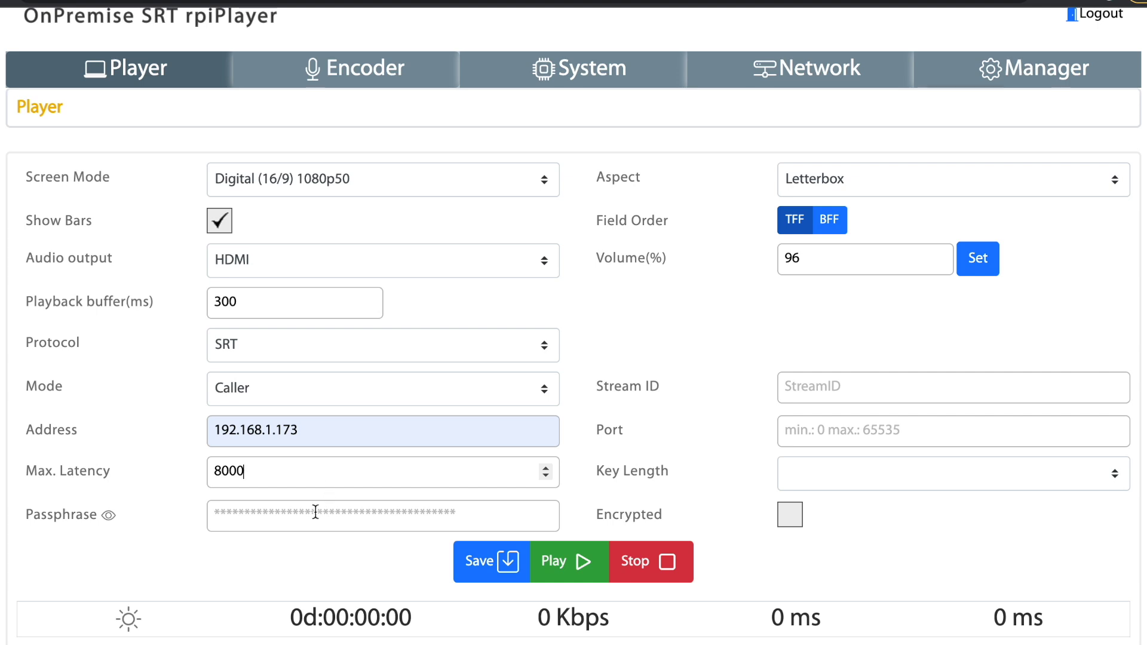
pyautogui.moveTo(310, 471); pyautogui.dragTo(184, 461)
pyautogui.press('BackSpace')
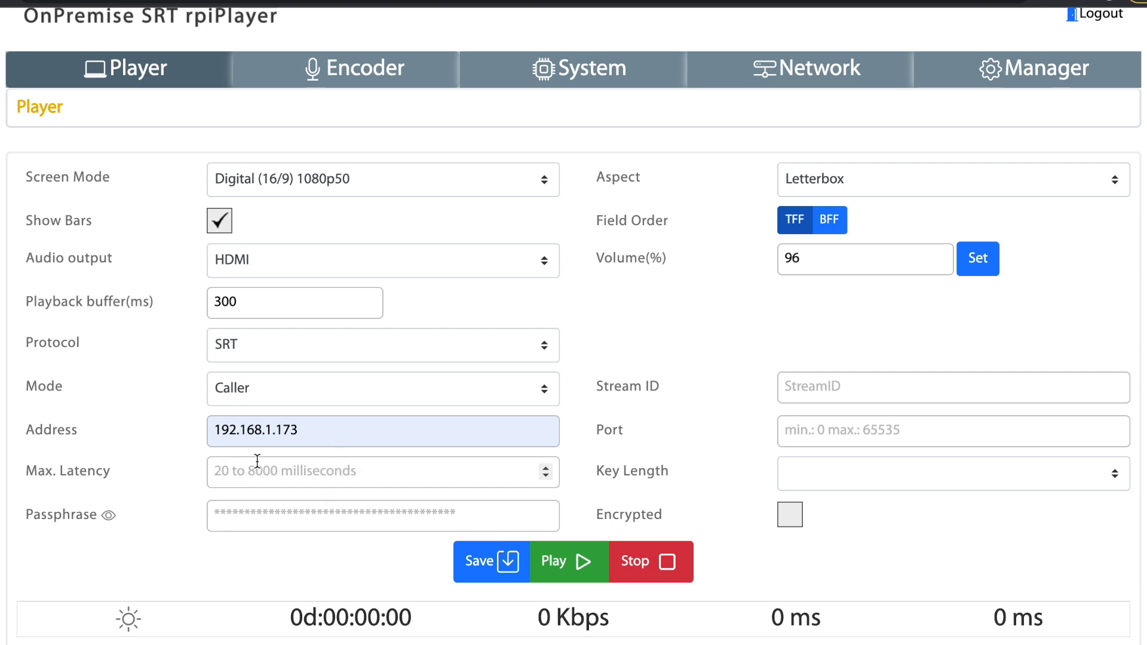
pyautogui.write('1000')
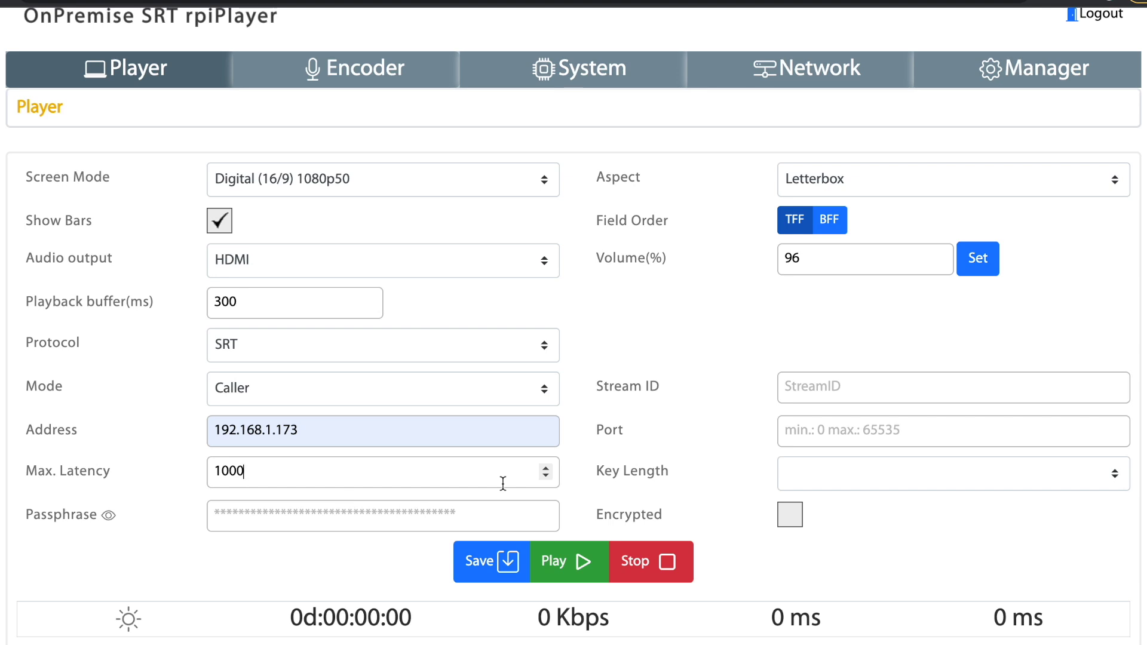
pyautogui.click(837, 387)
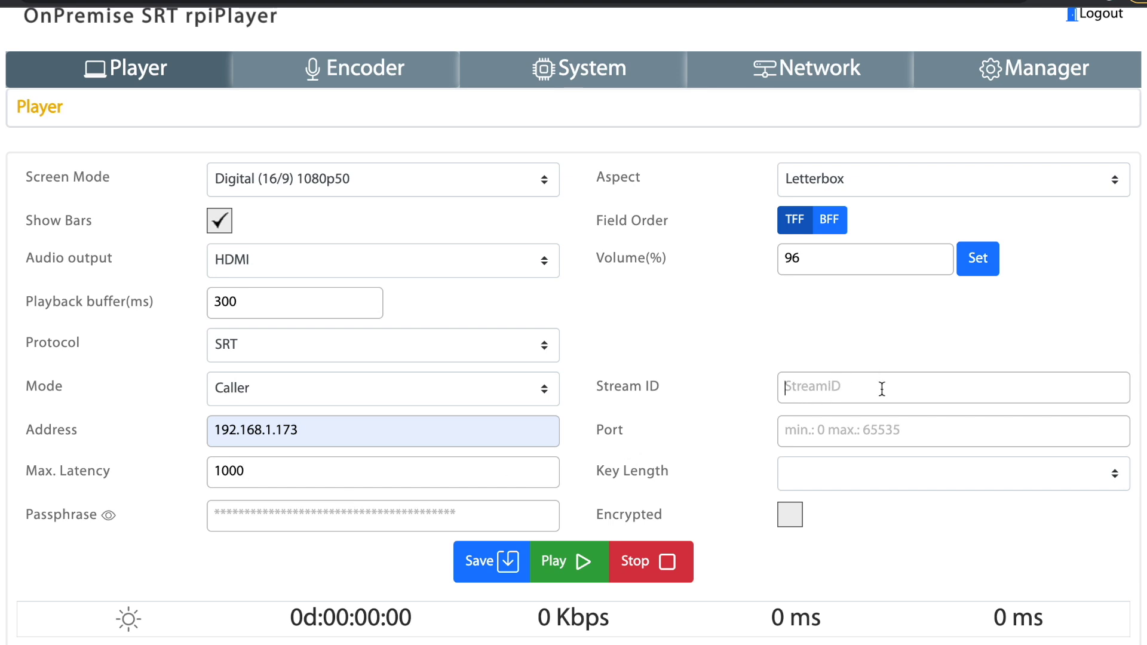
pyautogui.click(862, 437)
pyautogui.write('10000')
# Save the player settings and try to start playback, dismissing the alerts.
pyautogui.click(489, 565)
pyautogui.click(724, 95)
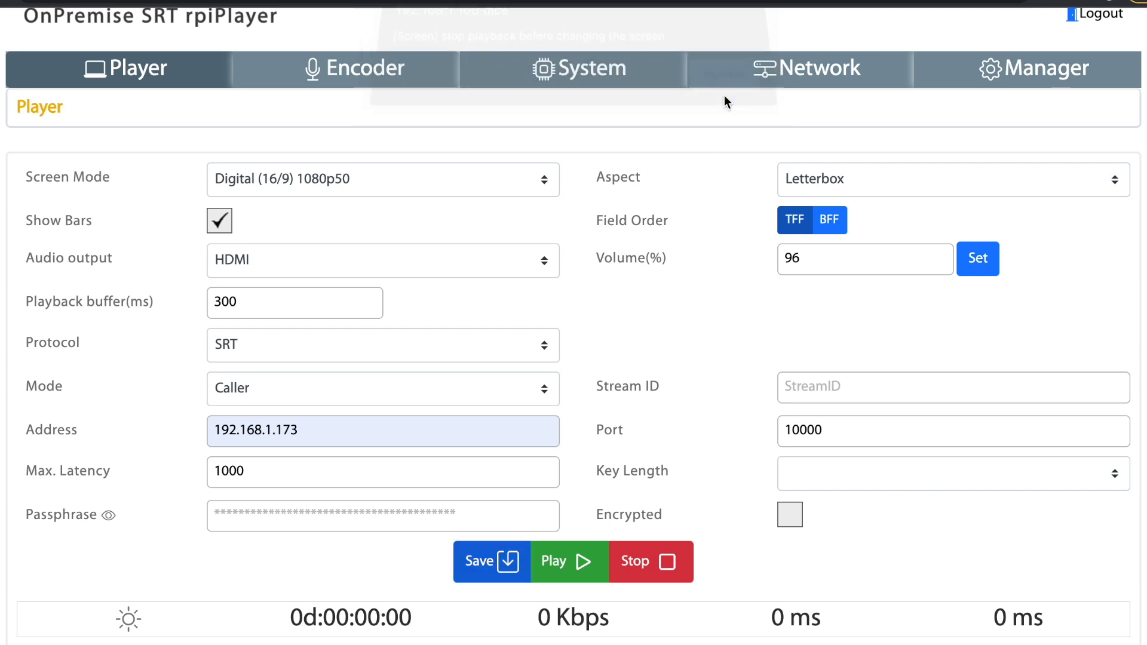
pyautogui.click(583, 563)
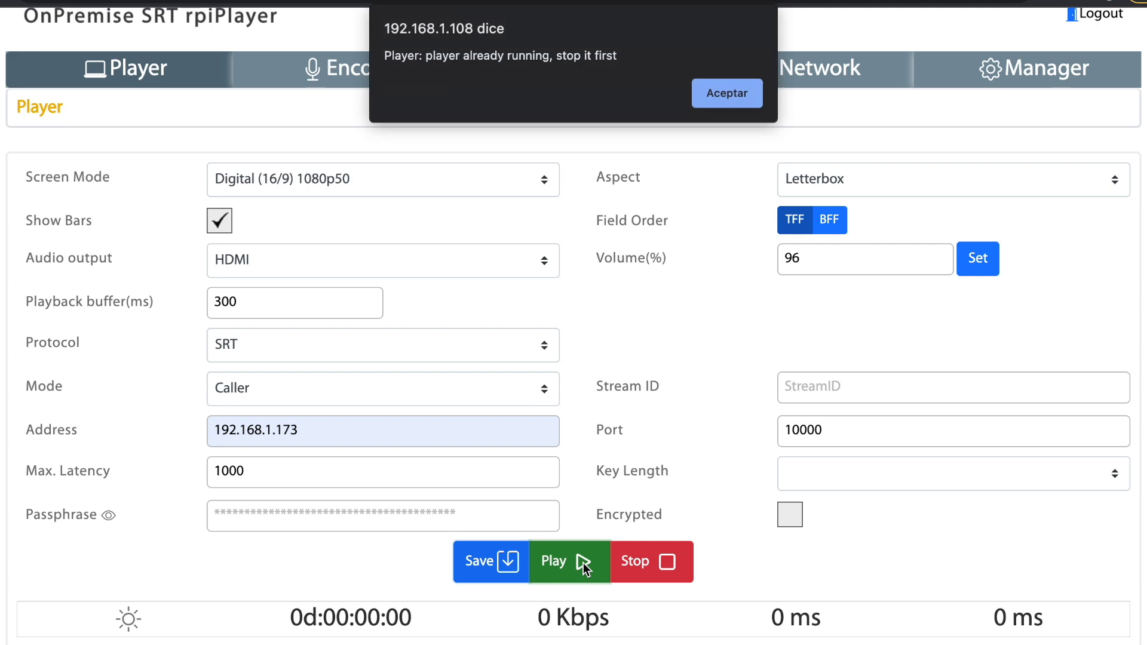
pyautogui.click(729, 94)
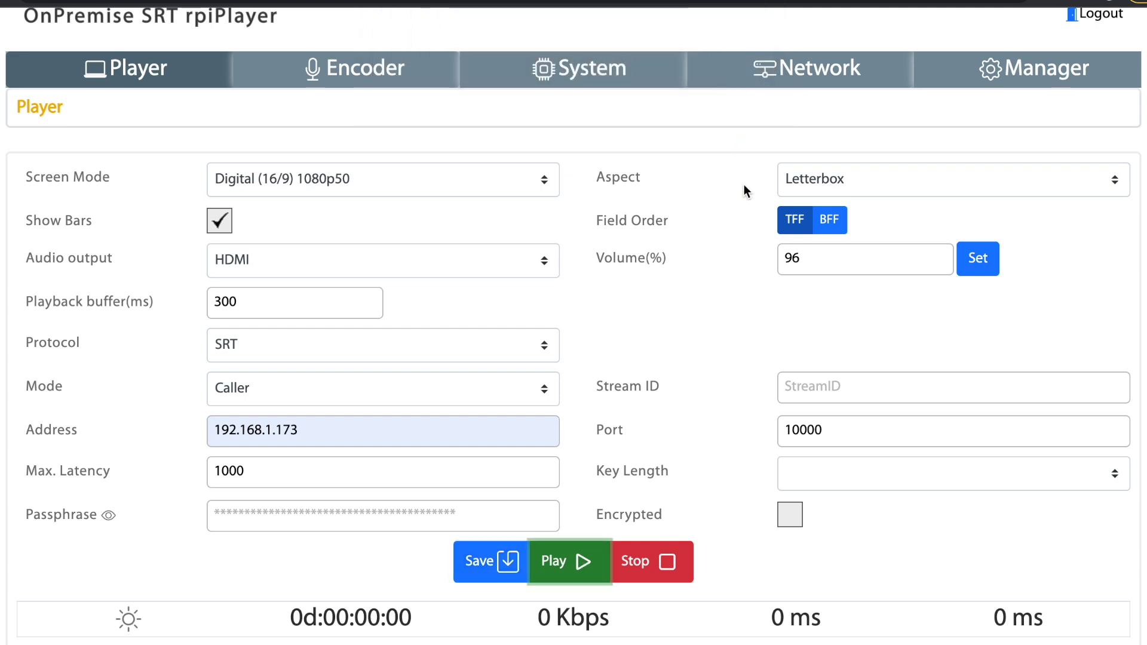